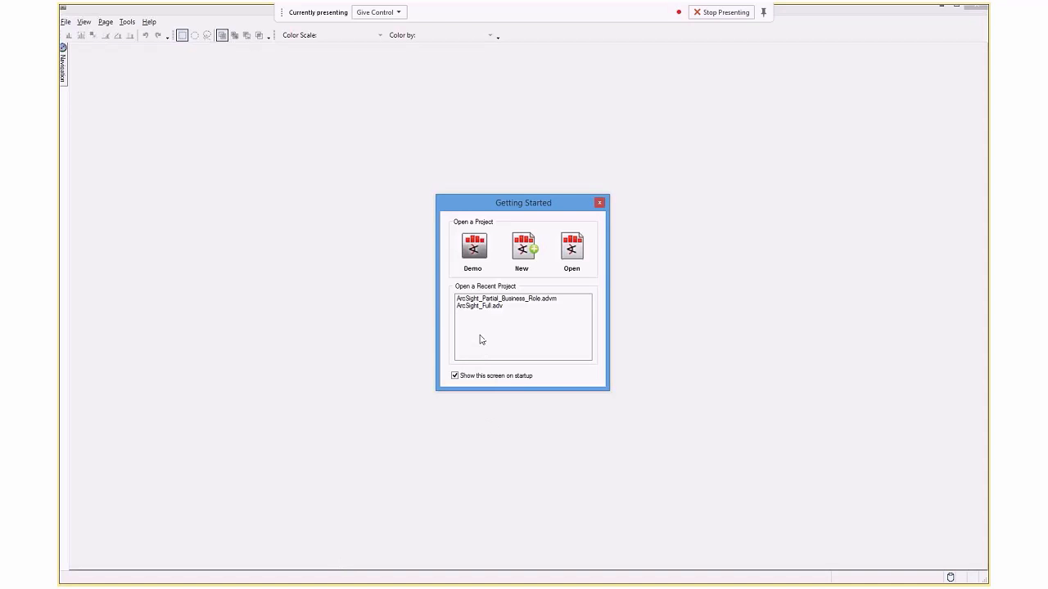
Open the recent project ArcSight_Partial_Business_Role.advm and review its End Points, Ports, Parabox, Categories, Categories 2 and Events pages.
{"action": "left_click", "coordinate": [483, 301]}
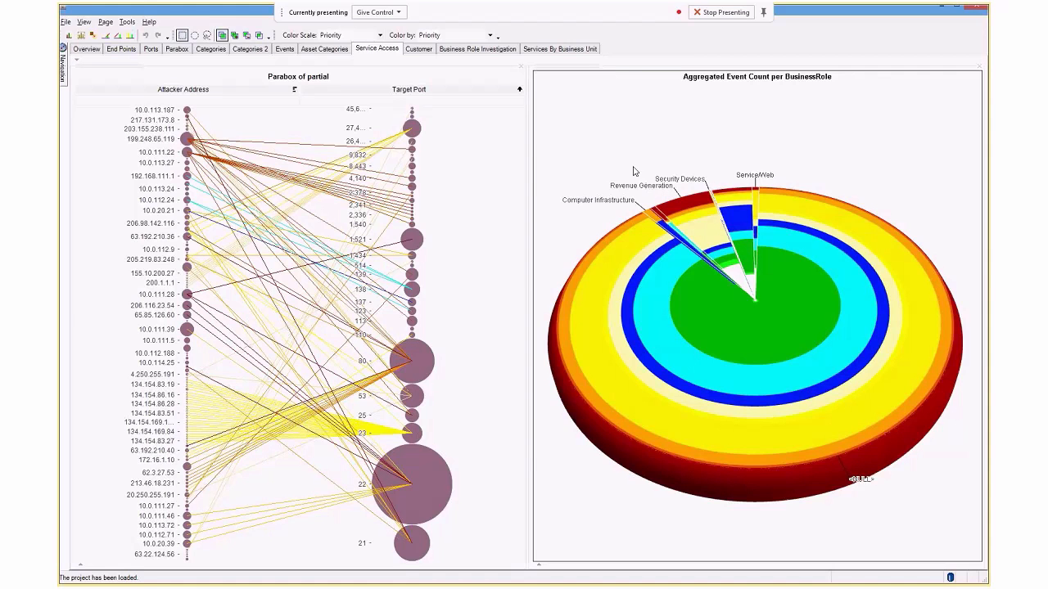
{"action": "left_click", "coordinate": [122, 50]}
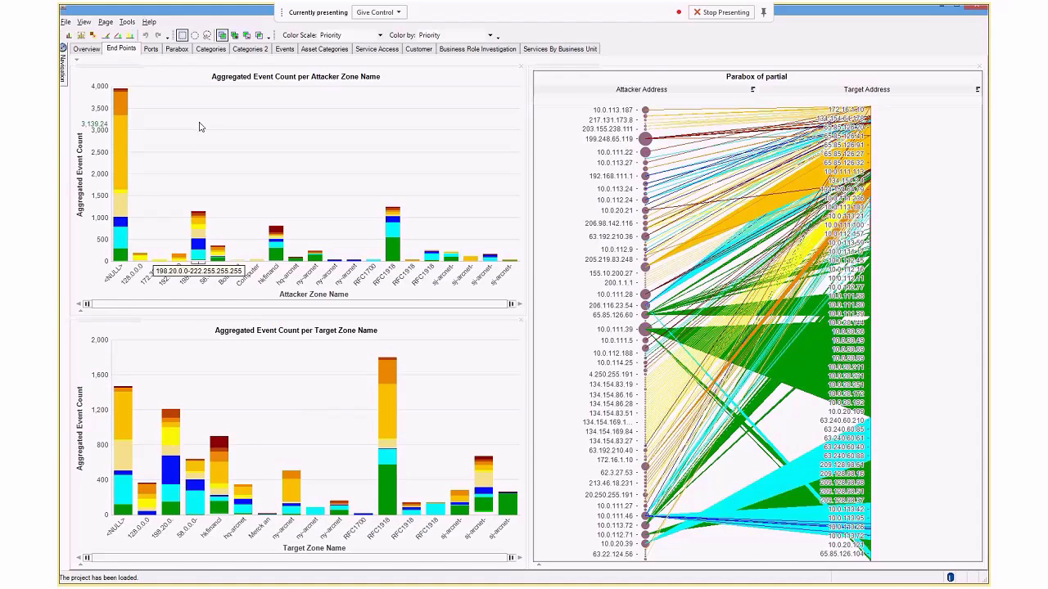
{"action": "left_click", "coordinate": [152, 49]}
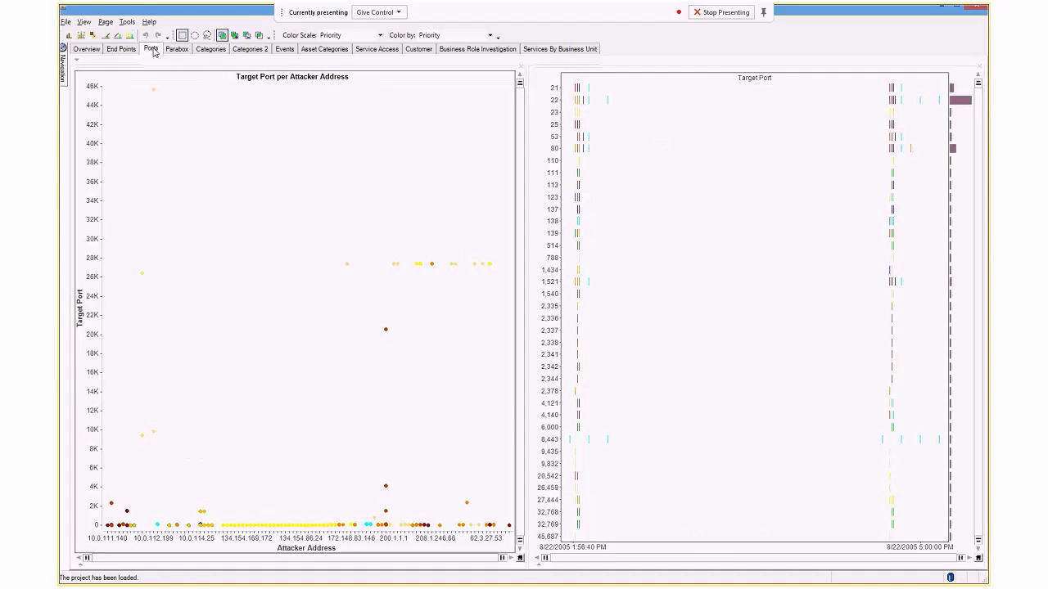
{"action": "left_click", "coordinate": [174, 51]}
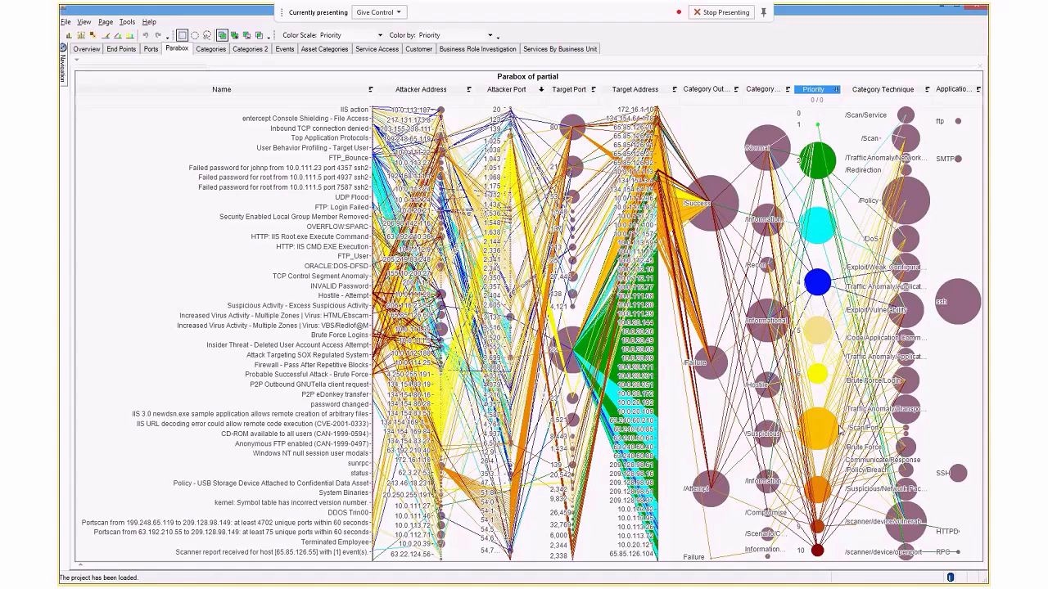
{"action": "left_click", "coordinate": [210, 49]}
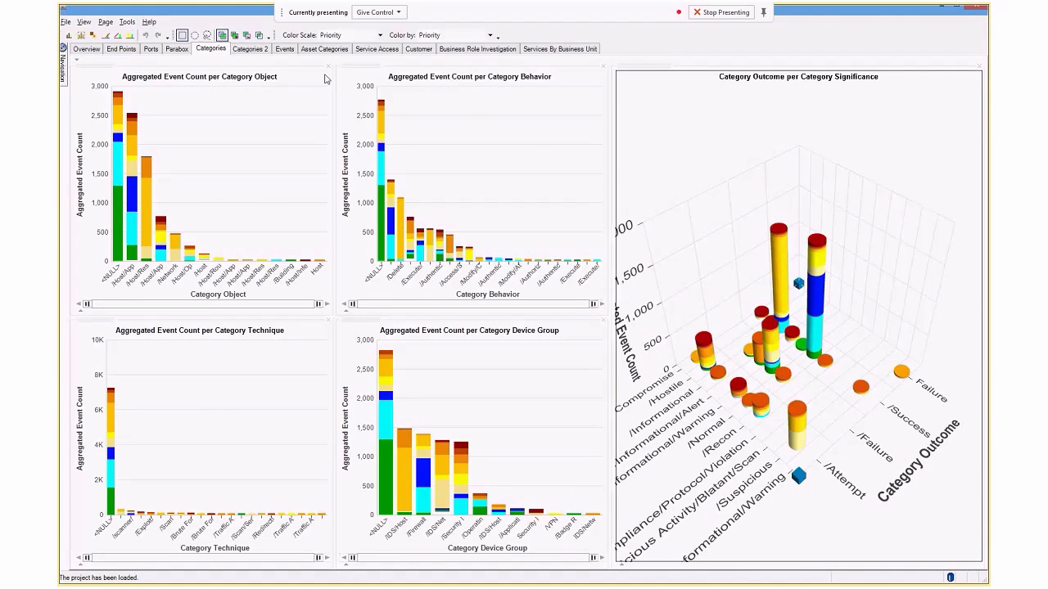
{"action": "left_click", "coordinate": [250, 49]}
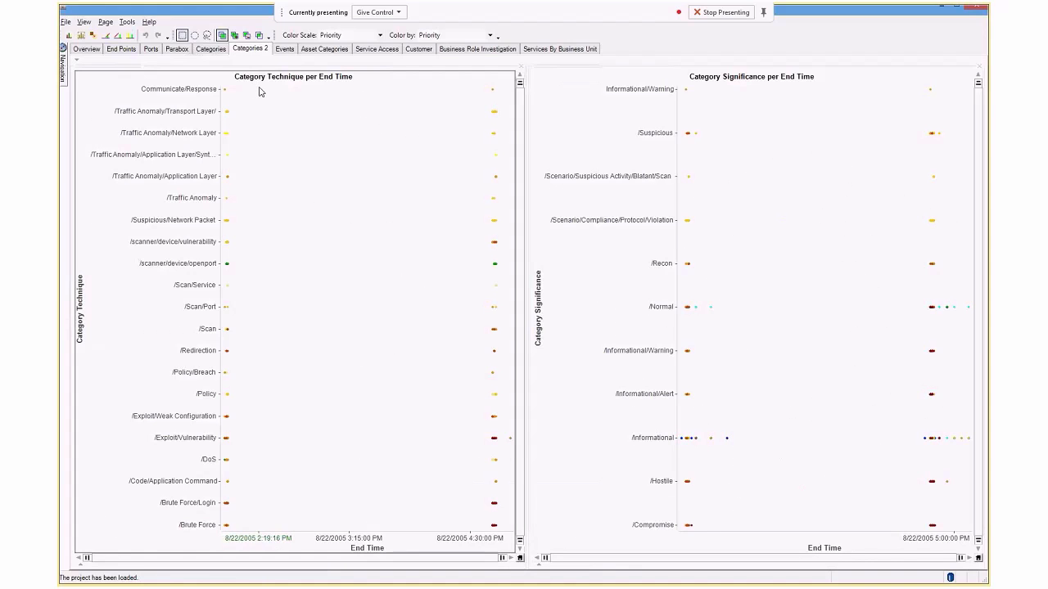
{"action": "left_click", "coordinate": [284, 49]}
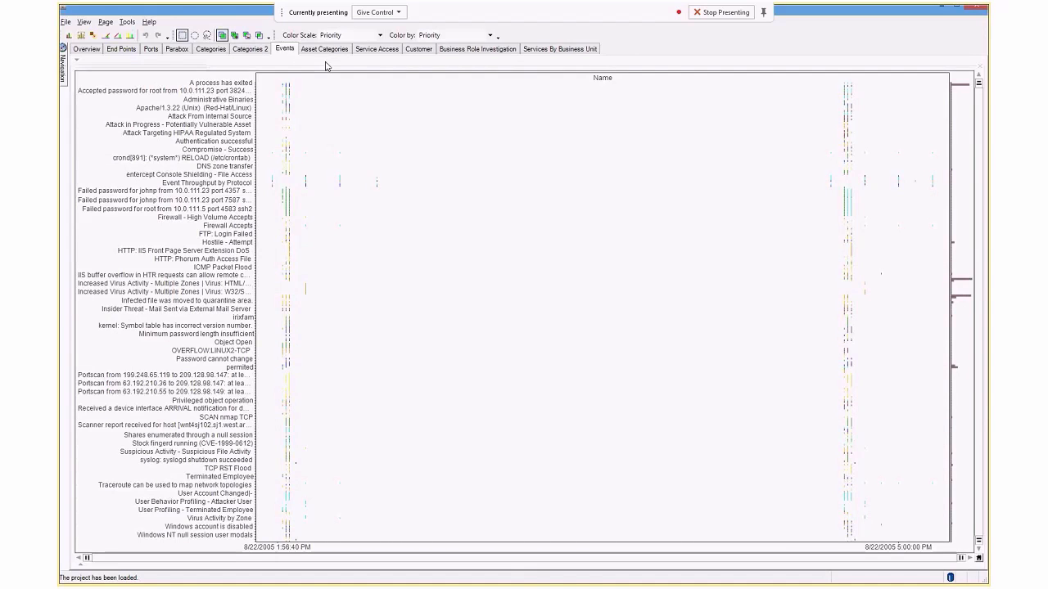
Select the Revenue Generation slice on the Service Access page, check its attackers and targets on End Points, and exclude all unselected items.
{"action": "left_click", "coordinate": [377, 51]}
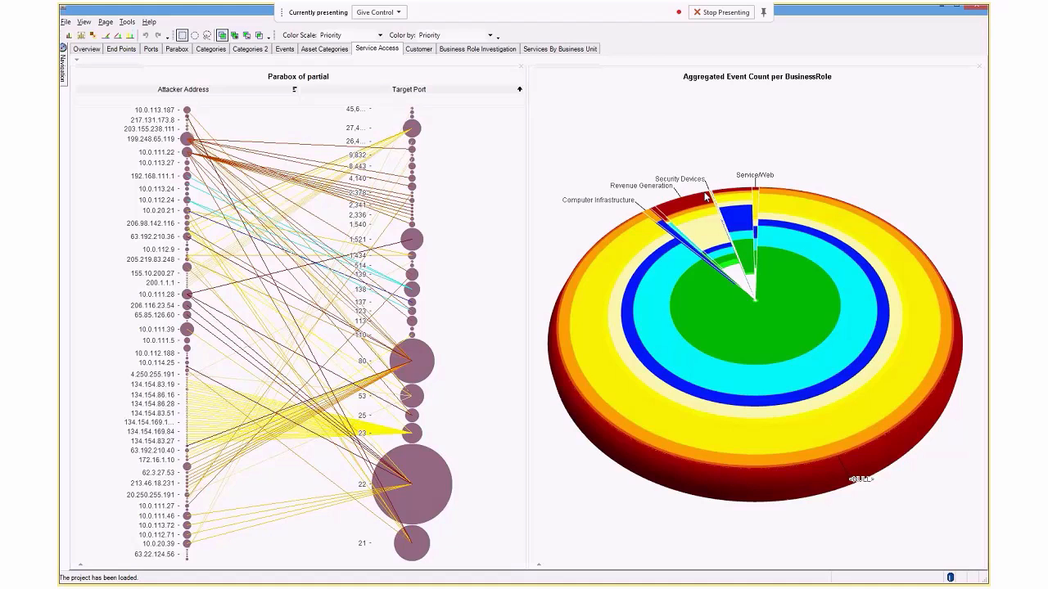
{"action": "mouse_move", "coordinate": [679, 205]}
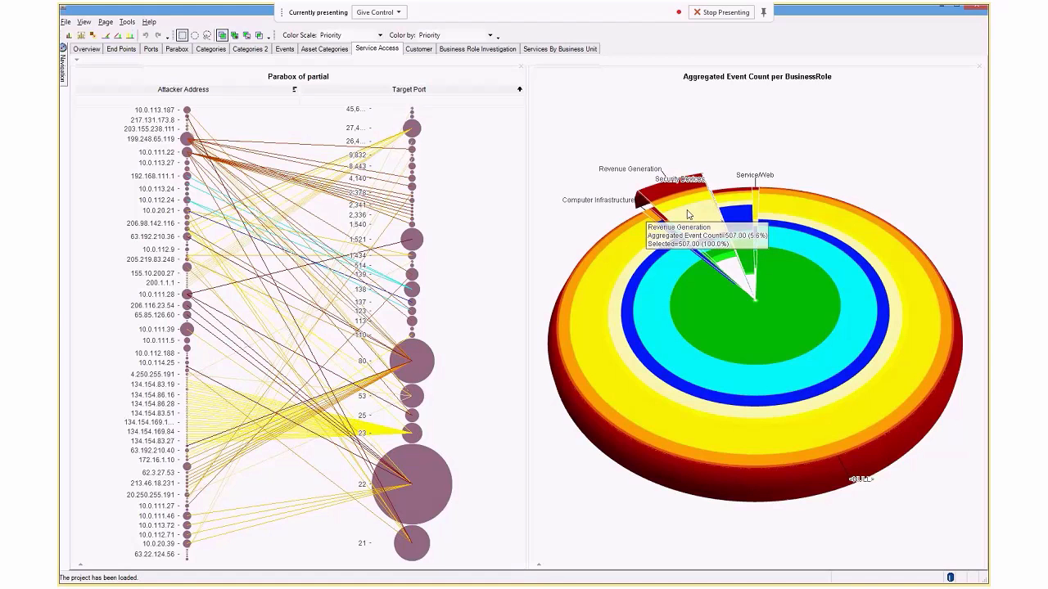
{"action": "left_click", "coordinate": [690, 214]}
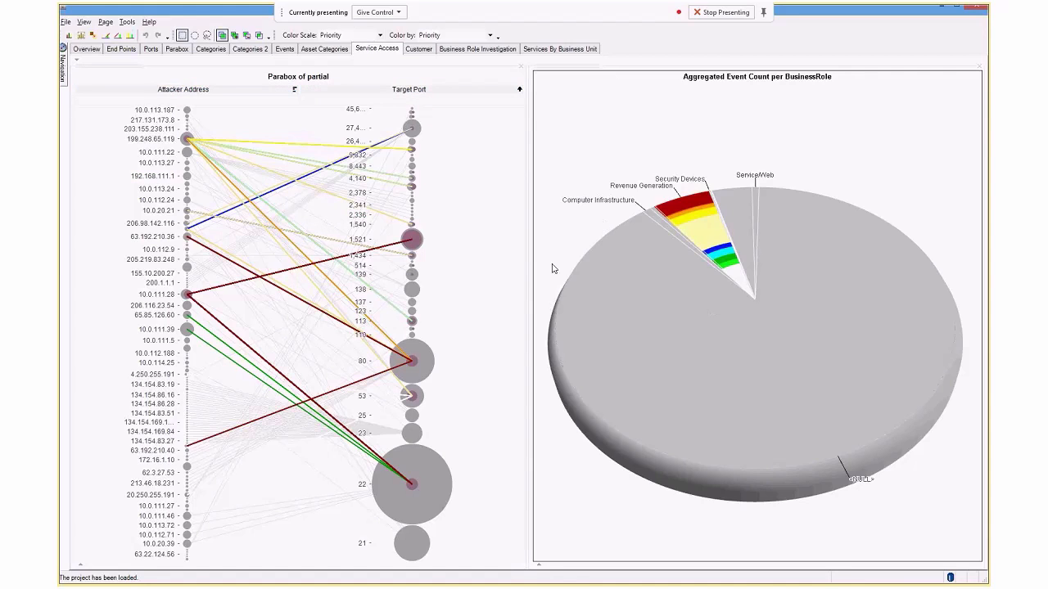
{"action": "left_click", "coordinate": [119, 49]}
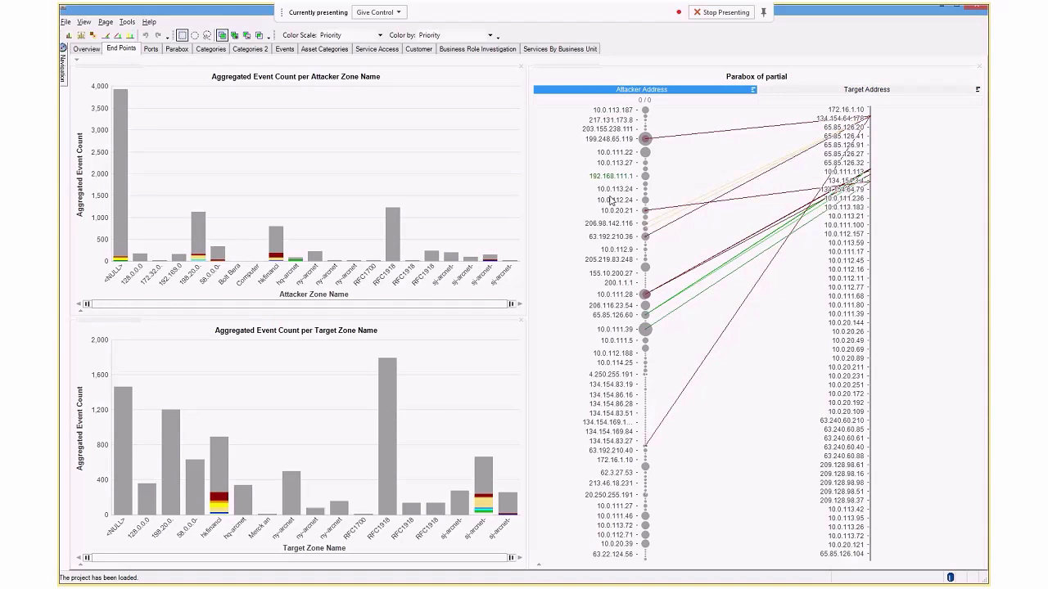
{"action": "left_click", "coordinate": [378, 49]}
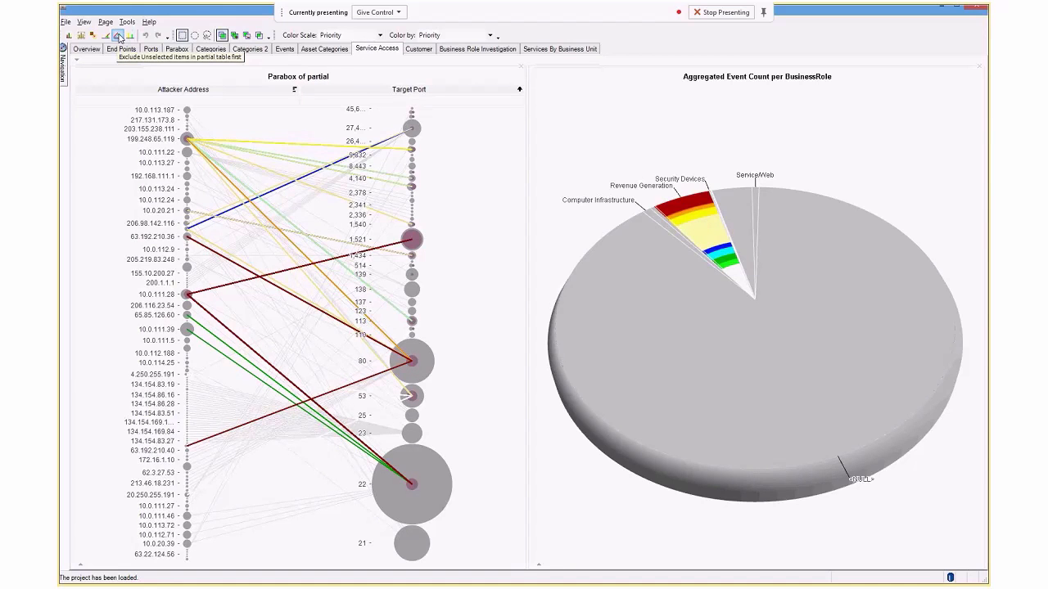
{"action": "left_click", "coordinate": [119, 39]}
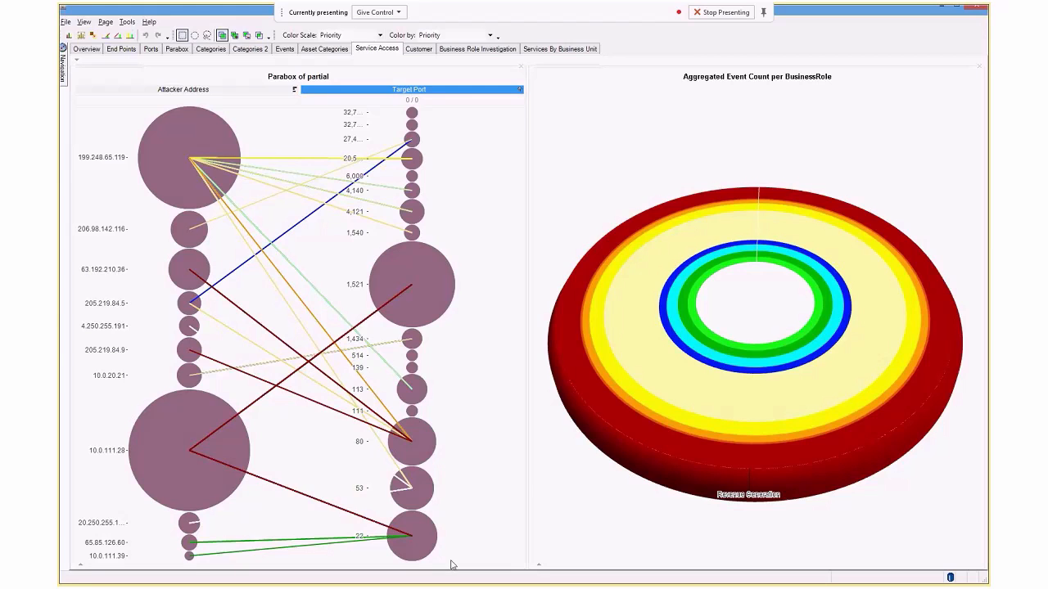
Exclude the events on target ports 80, 53 and 22 from the Service Access Parabox.
{"action": "left_click_drag", "start_coordinate": [451, 562], "coordinate": [344, 422]}
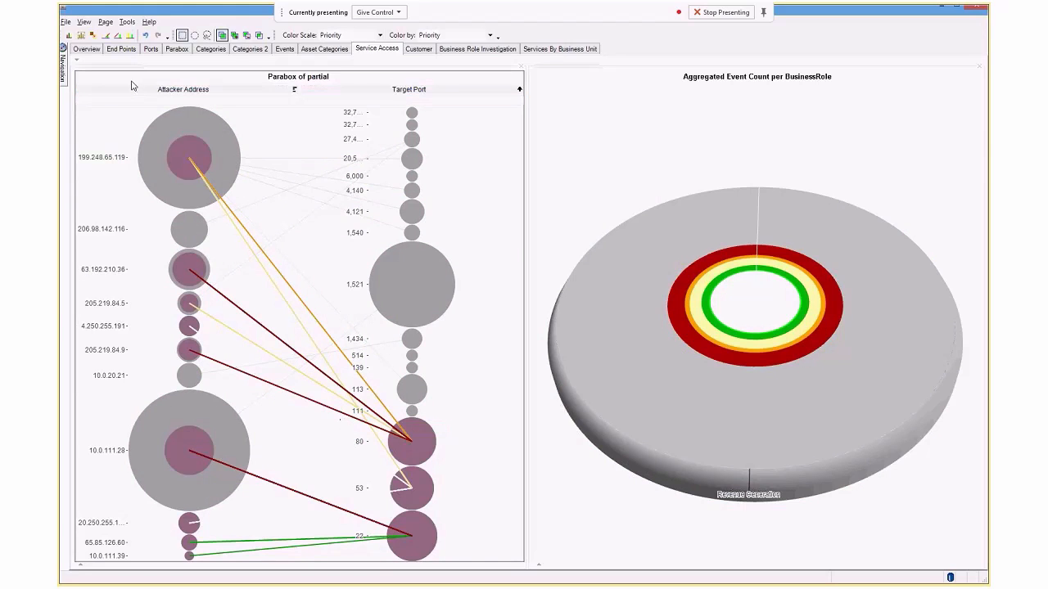
{"action": "left_click", "coordinate": [108, 38]}
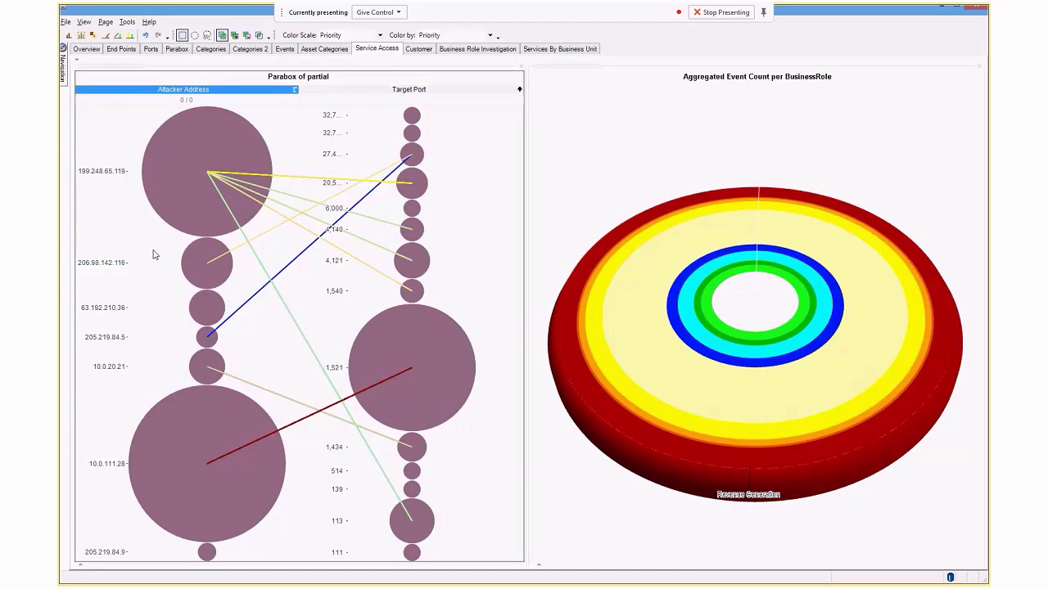
Highlight the priority 10 events on the Parabox page to trace their connections, and undo that selection.
{"action": "left_click", "coordinate": [176, 50]}
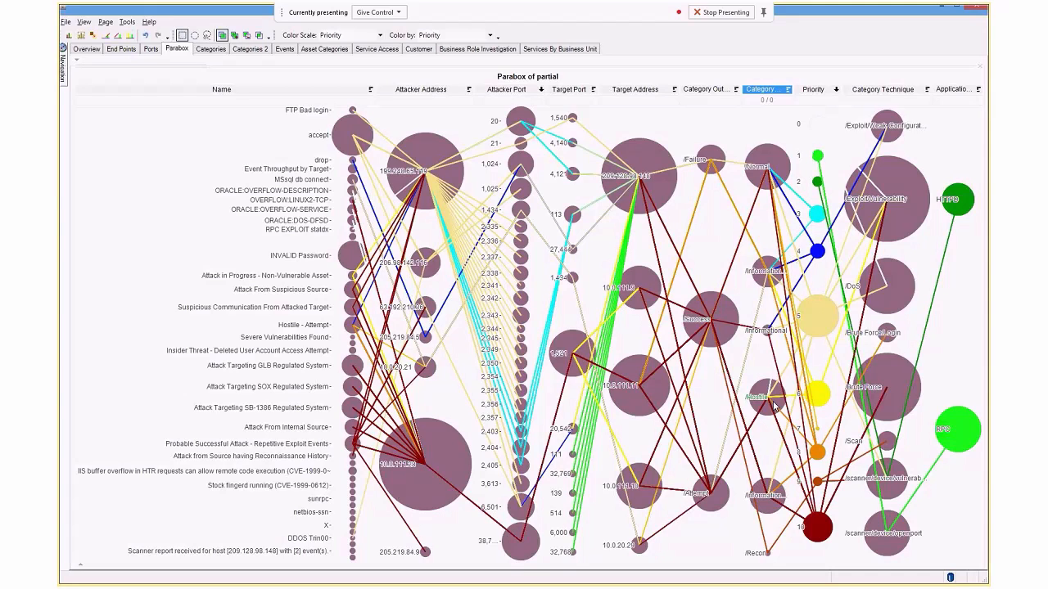
{"action": "left_click", "coordinate": [815, 523]}
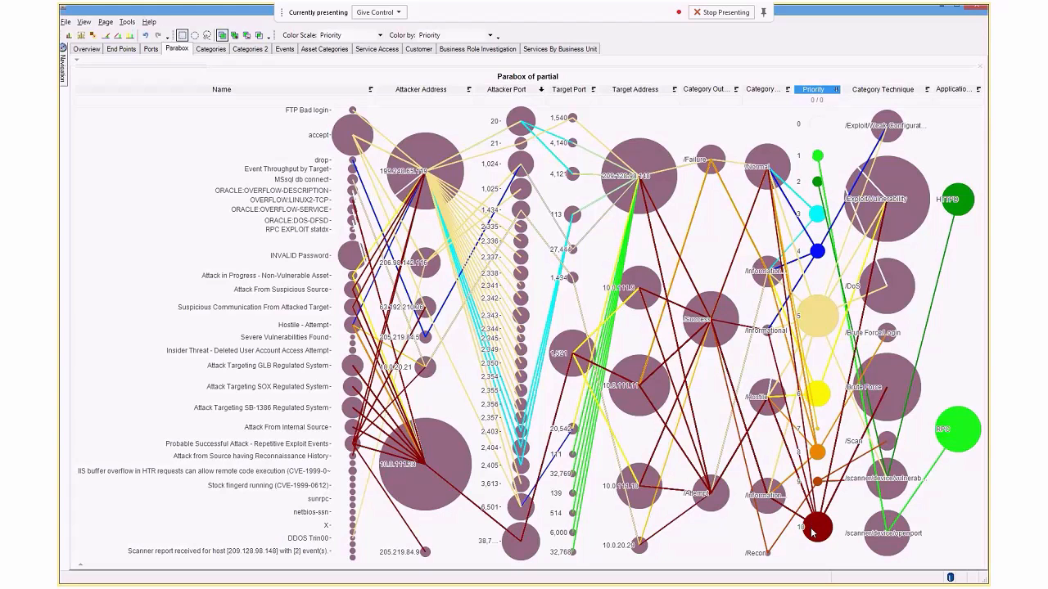
{"action": "left_click", "coordinate": [813, 533]}
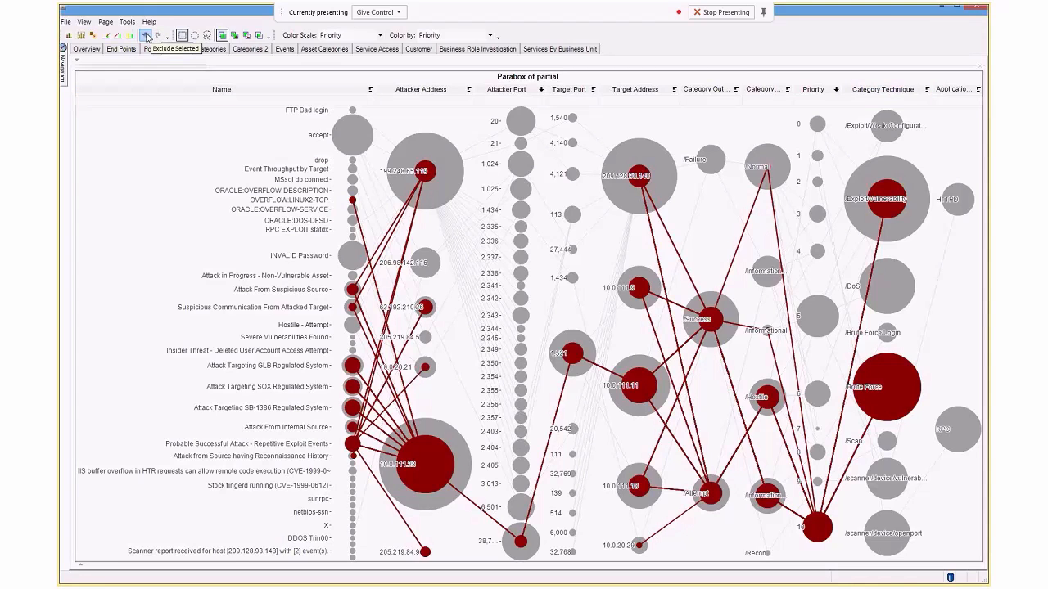
{"action": "left_click", "coordinate": [146, 38]}
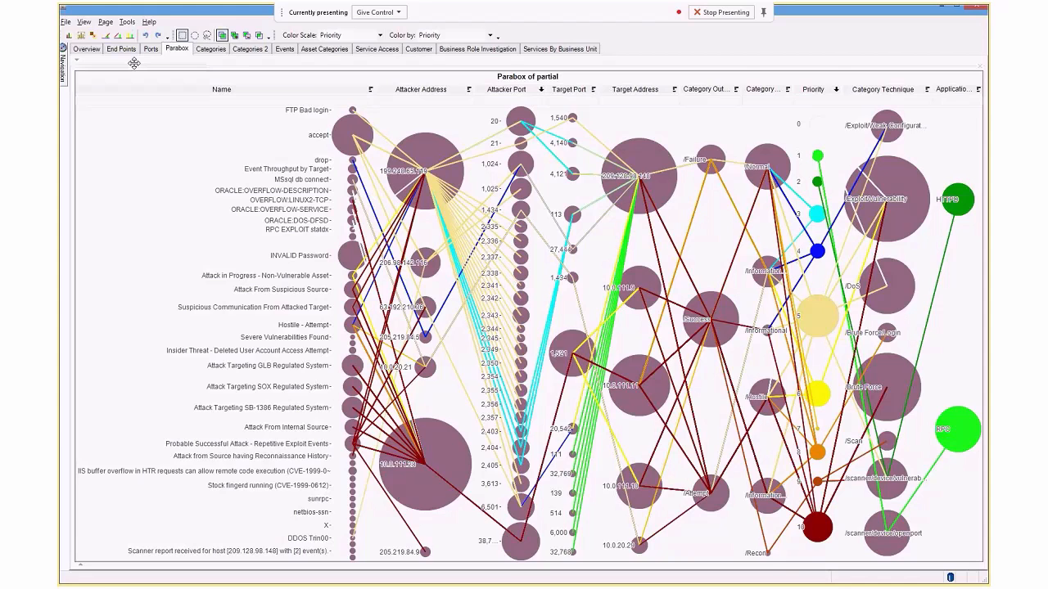
Keep only attacker 10.0.111.28 on the End Points page and review its activity on the Parabox and Service Access pages.
{"action": "left_click", "coordinate": [121, 49]}
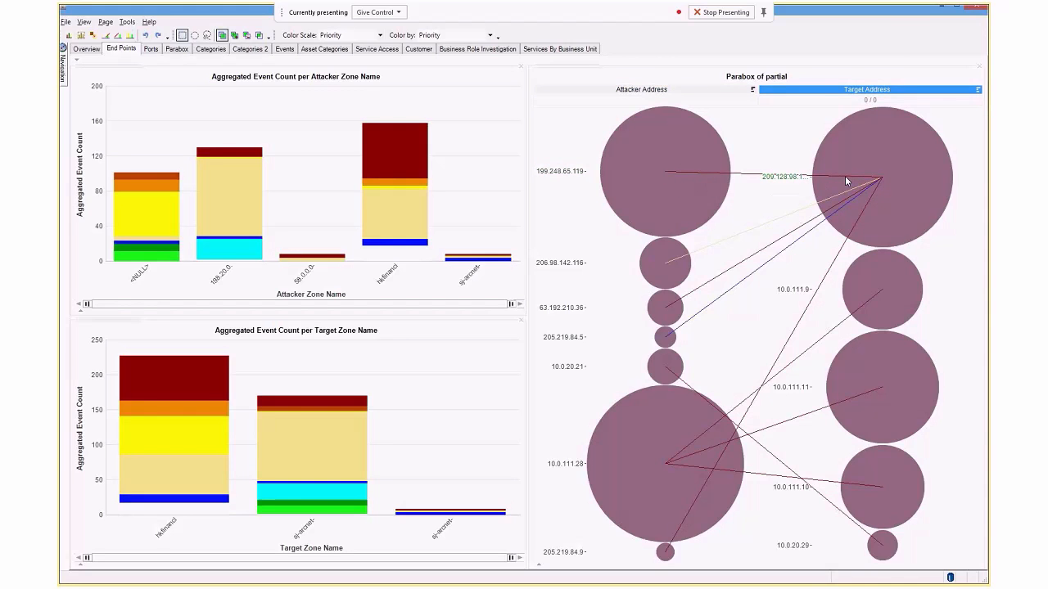
{"action": "left_click", "coordinate": [655, 455]}
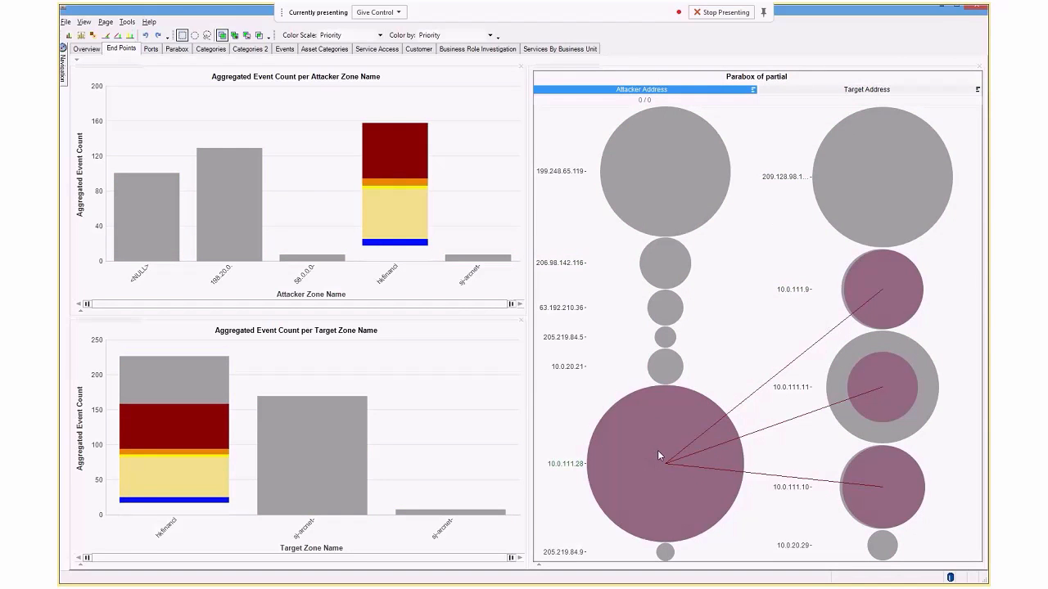
{"action": "left_click", "coordinate": [117, 37]}
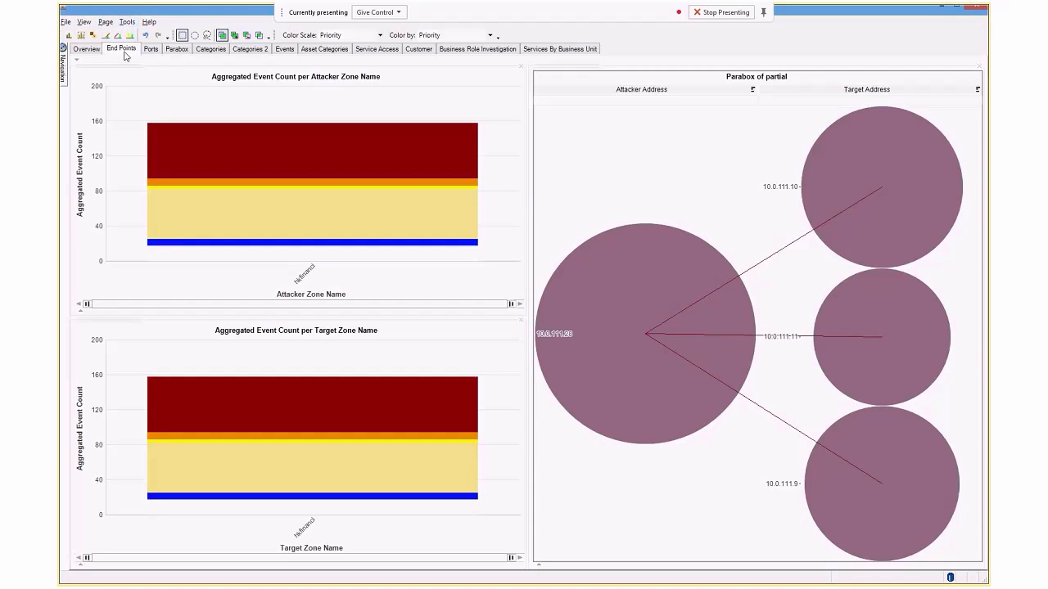
{"action": "left_click", "coordinate": [172, 51]}
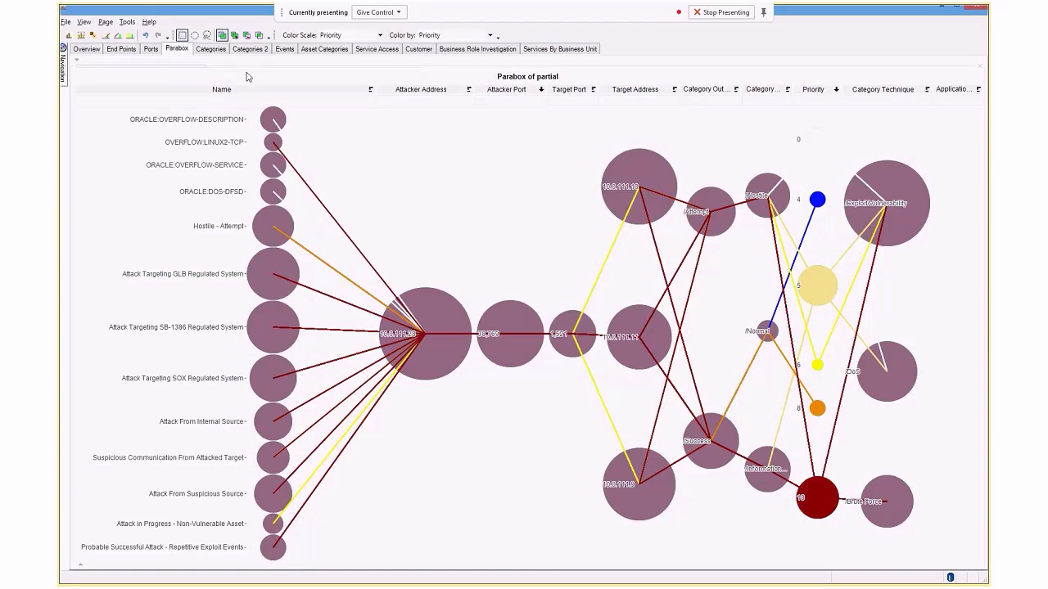
{"action": "left_click", "coordinate": [369, 50]}
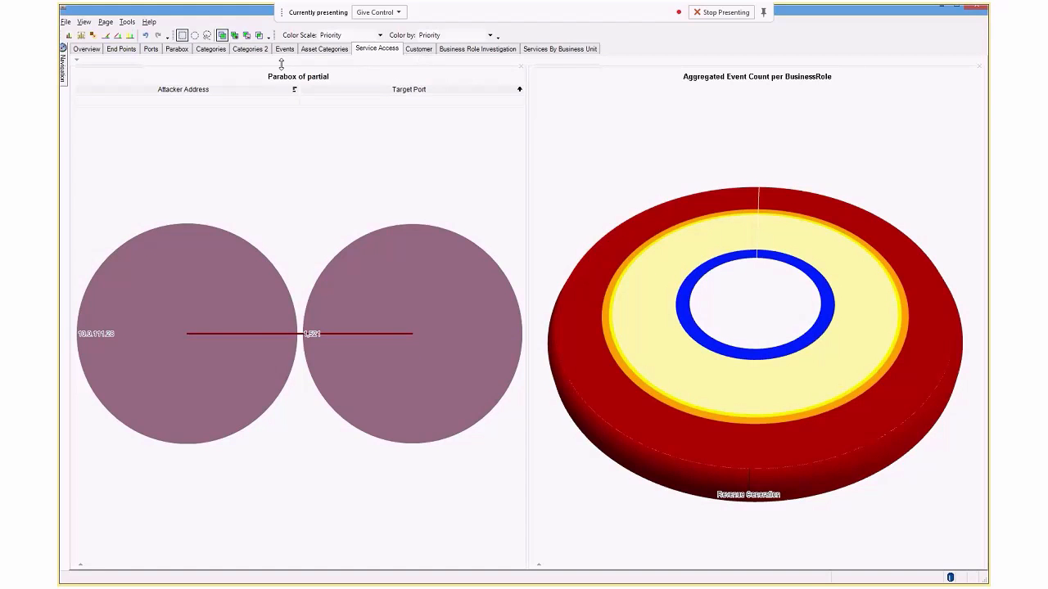
{"action": "left_click", "coordinate": [178, 51]}
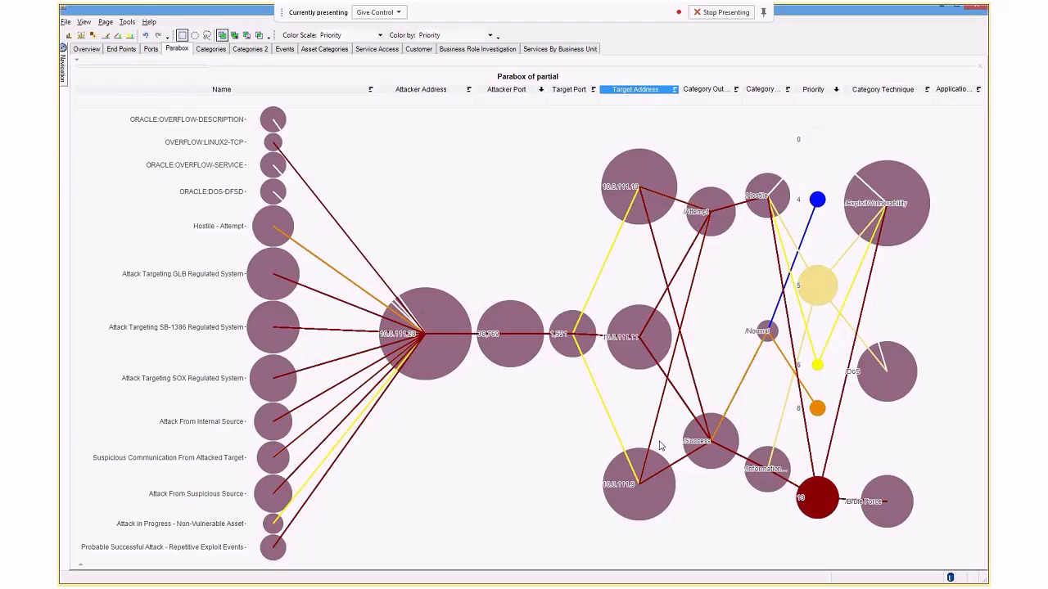
{"action": "left_click", "coordinate": [435, 319]}
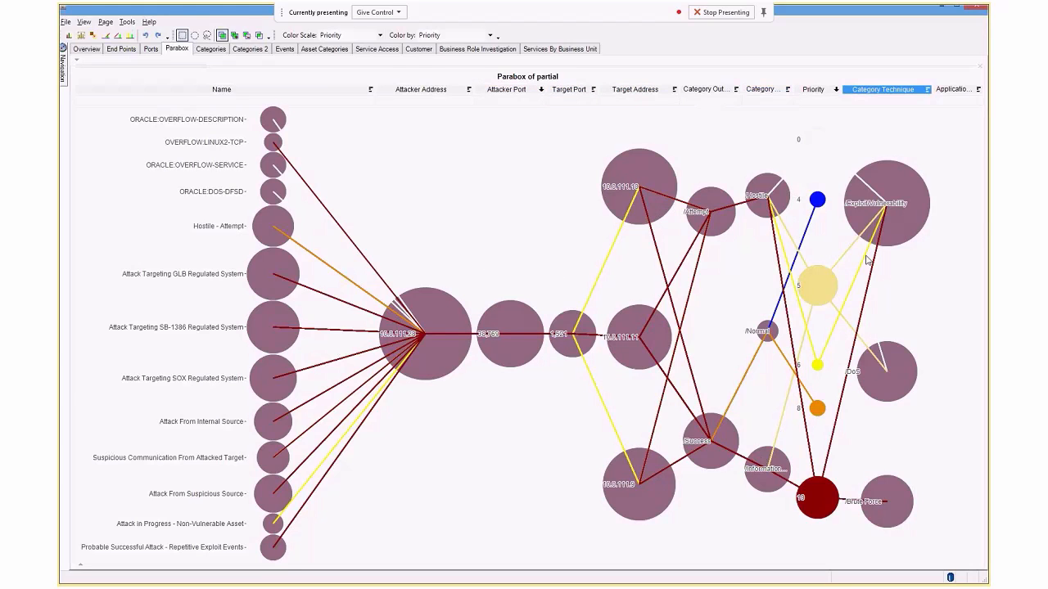
Restore the excluded items from the BusinessRole pie chart on Service Access and view the attacker's highlighted events on the Parabox page.
{"action": "left_click", "coordinate": [377, 49]}
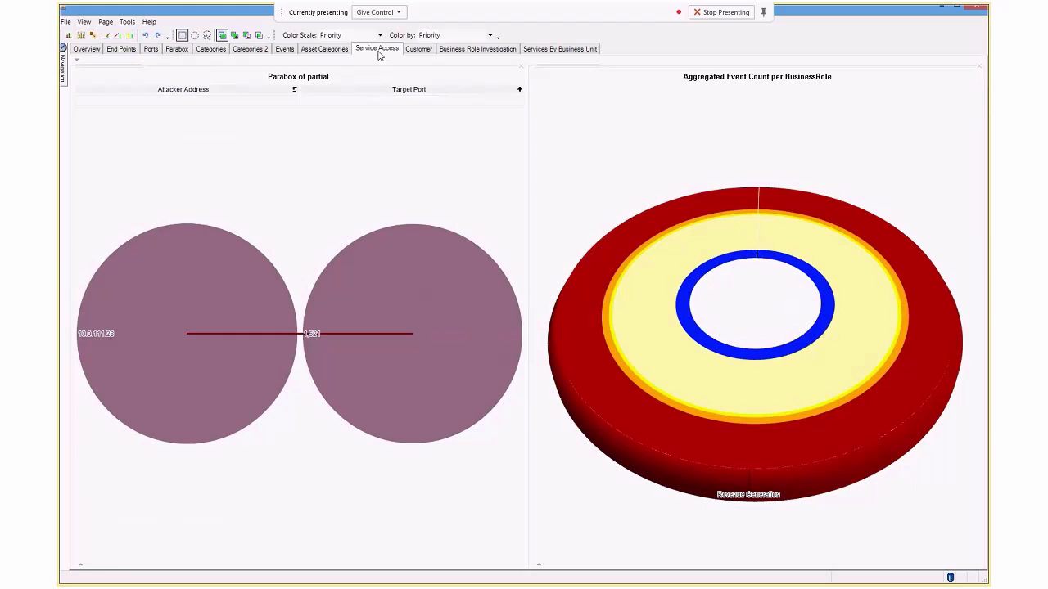
{"action": "left_click", "coordinate": [663, 312]}
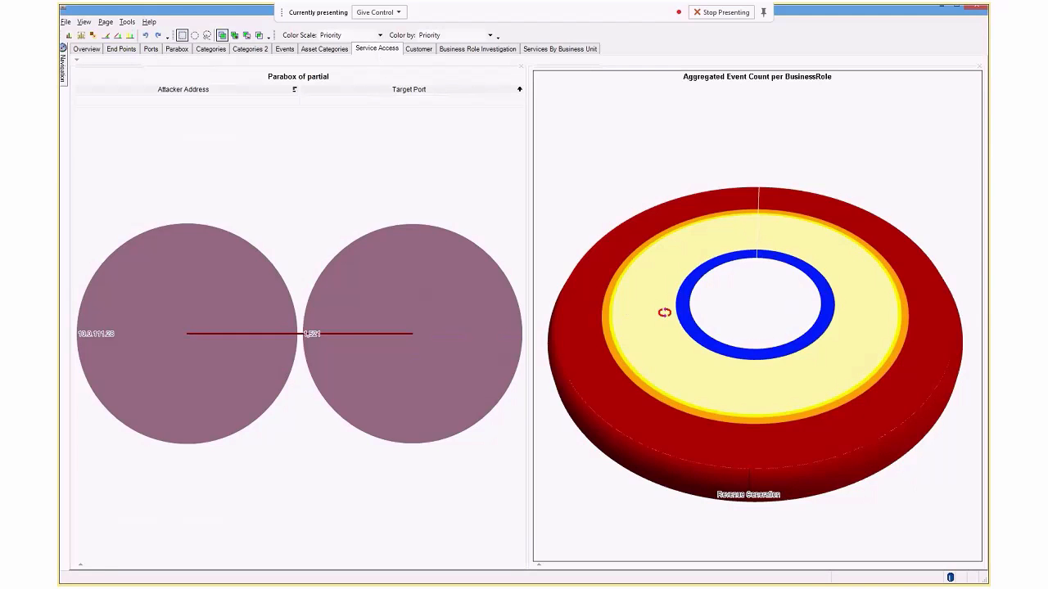
{"action": "right_click", "coordinate": [664, 312]}
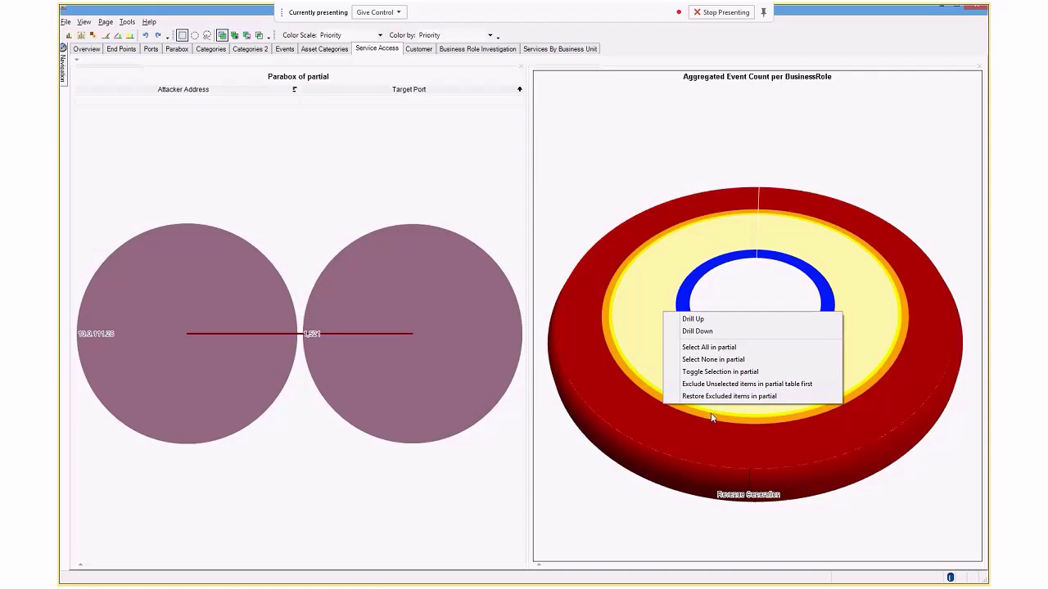
{"action": "left_click", "coordinate": [717, 397]}
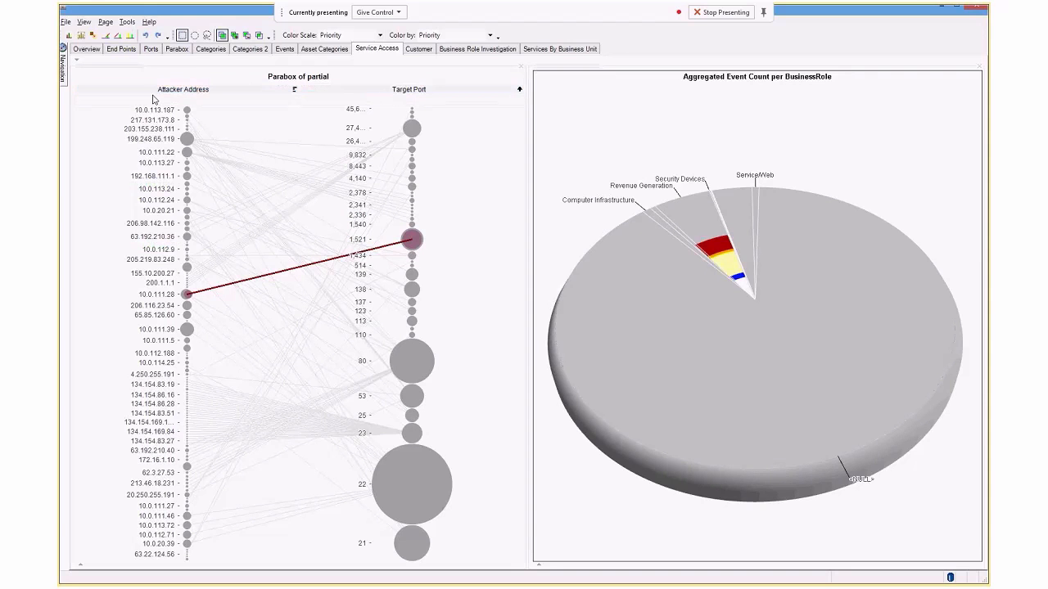
{"action": "left_click", "coordinate": [174, 49]}
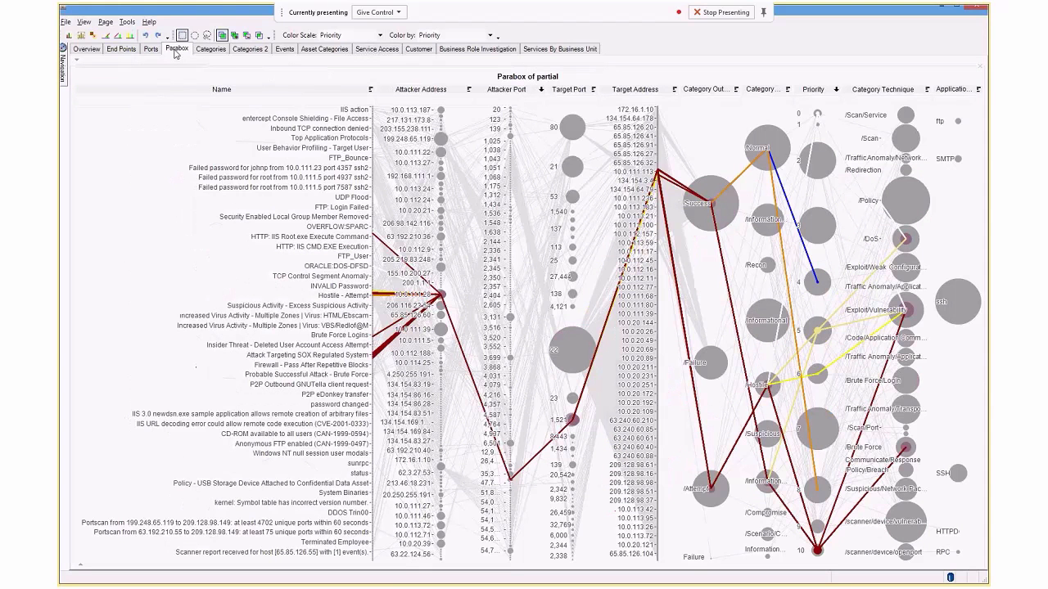